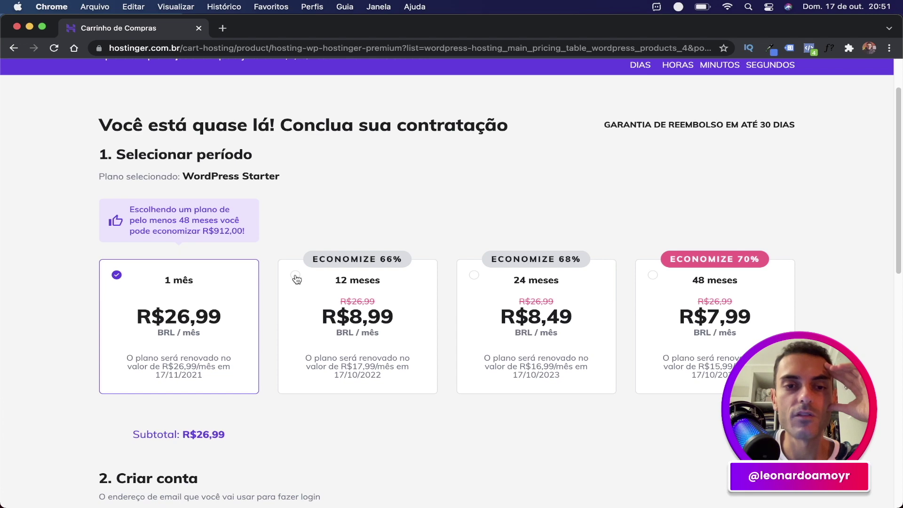
# - Select the 12-month billing period for the WordPress Starter plan and review the savings and order summary
pyautogui.click(295, 278)
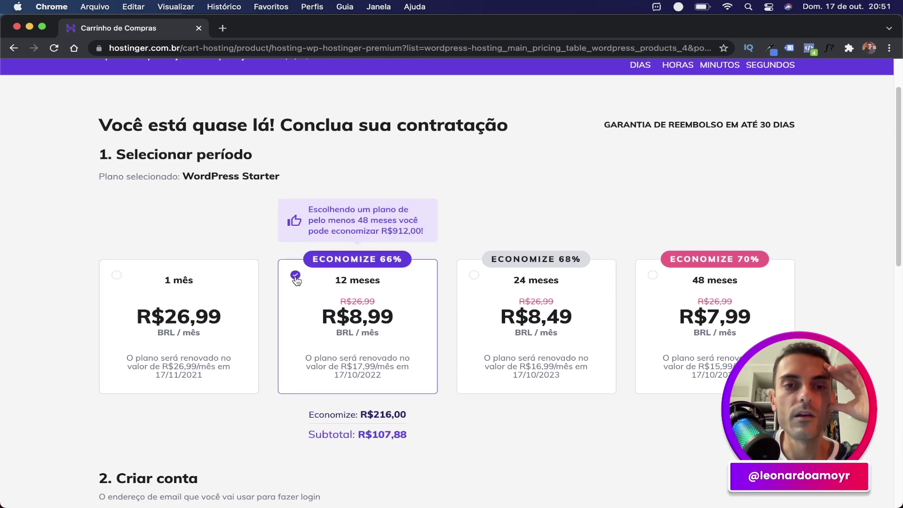
pyautogui.scroll(-10, 293, 282)
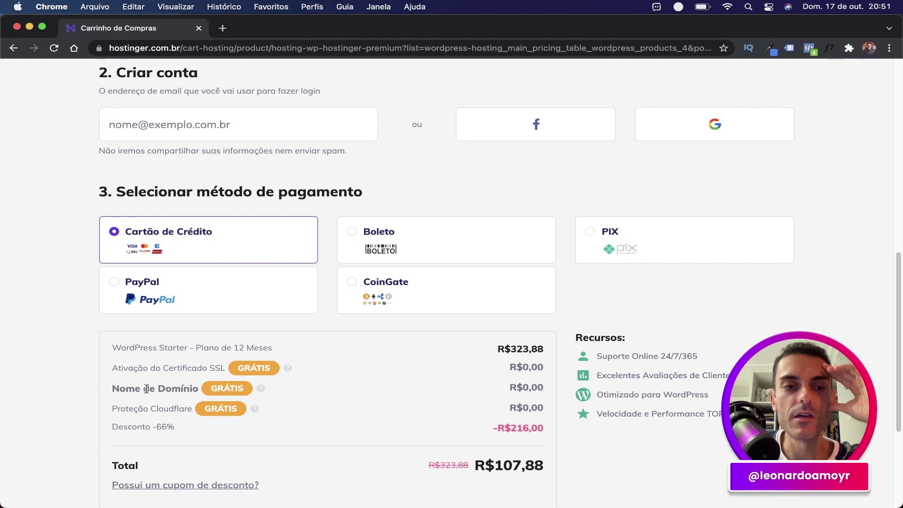
pyautogui.moveTo(135, 389)
pyautogui.mouseDown()
pyautogui.moveTo(211, 392)
pyautogui.moveTo(133, 392)
pyautogui.mouseUp()
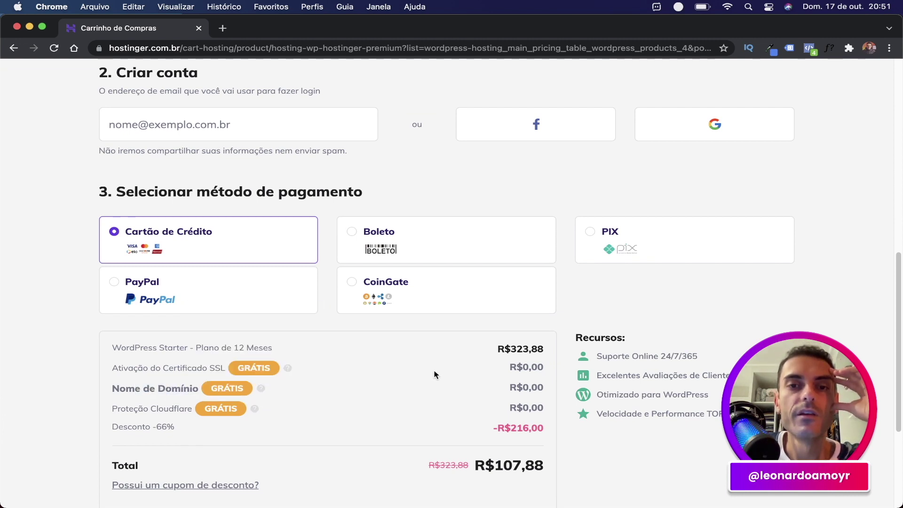
pyautogui.scroll(10, 434, 374)
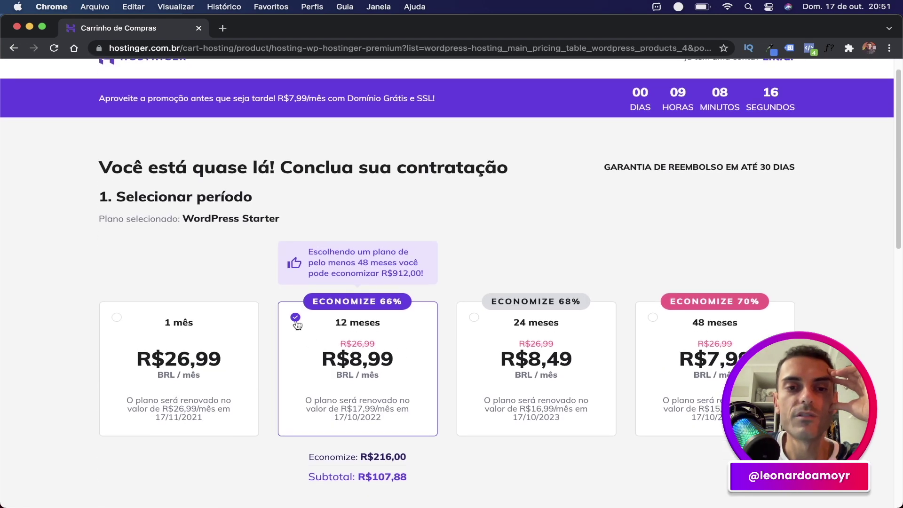
pyautogui.scroll(-5, 301, 325)
pyautogui.moveTo(372, 254); pyautogui.dragTo(397, 258)
pyautogui.click(403, 257)
pyautogui.scroll(-5, 412, 279)
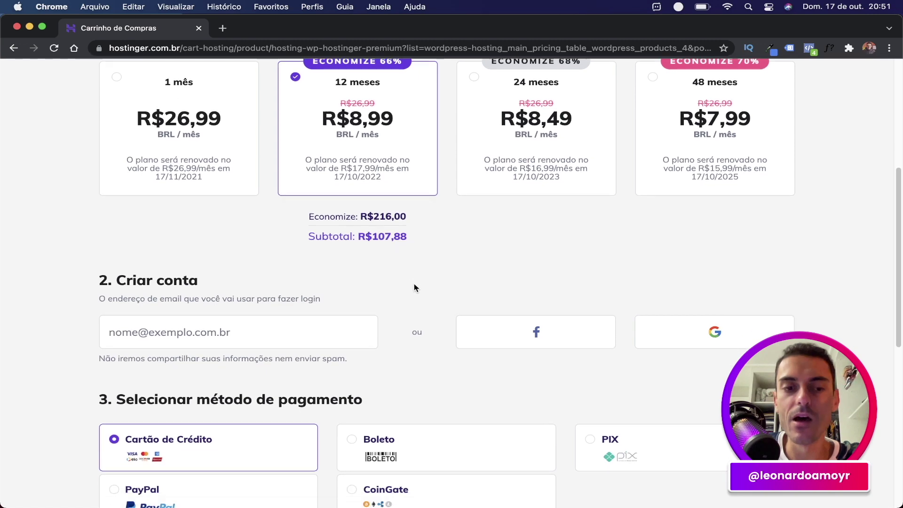
# - Apply the presenter's discount coupon code to the hosting order
pyautogui.scroll(-3, 416, 289)
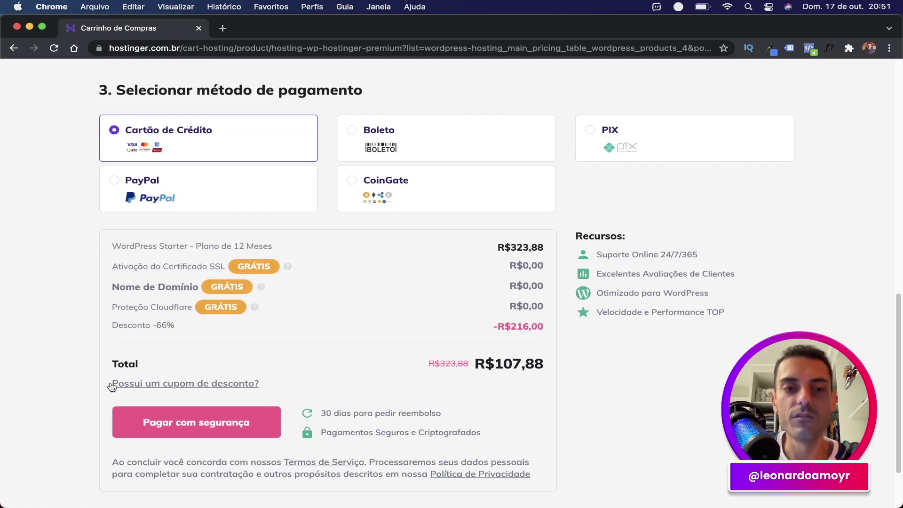
pyautogui.click(202, 383)
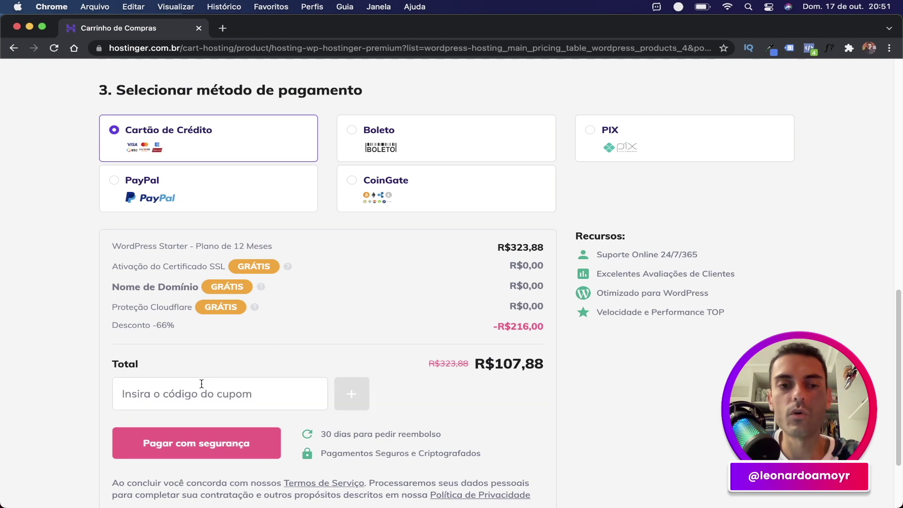
pyautogui.click(205, 392)
pyautogui.write('LEONARDO')
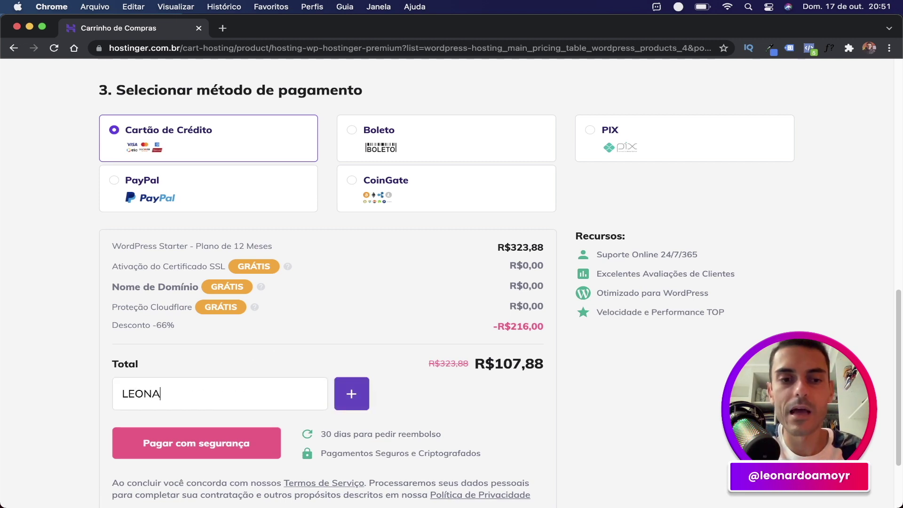
pyautogui.click(355, 399)
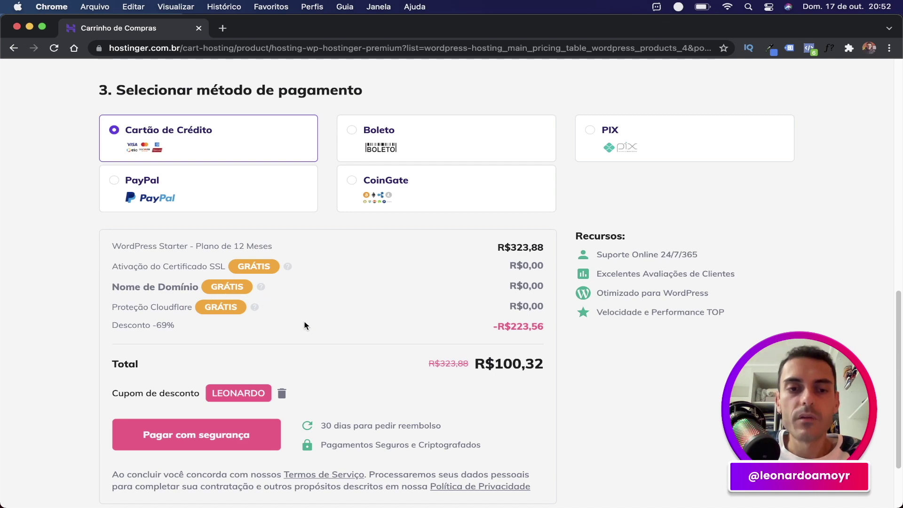
# - Review the discounted plan prices, account and payment sections, and proceed to secure payment for the order
pyautogui.scroll(-1, 303, 322)
pyautogui.scroll(-4, 304, 321)
pyautogui.scroll(5, 305, 322)
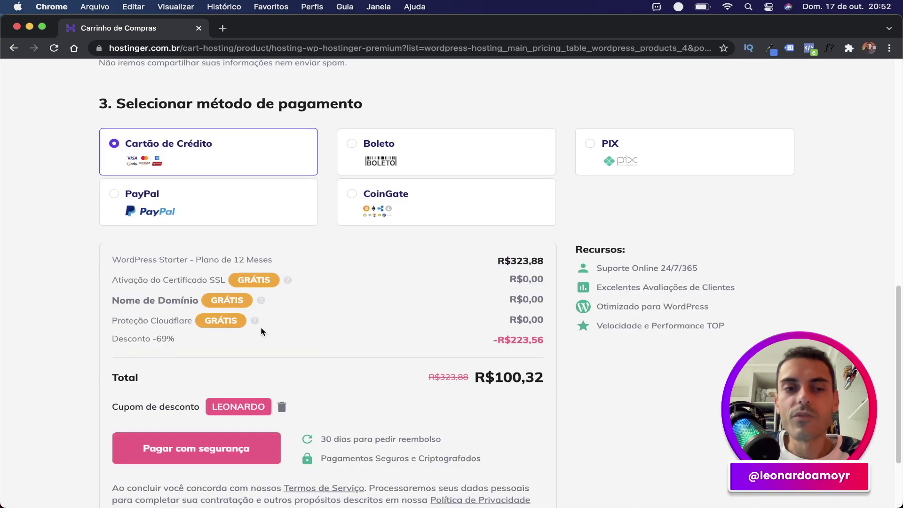
pyautogui.scroll(5, 261, 326)
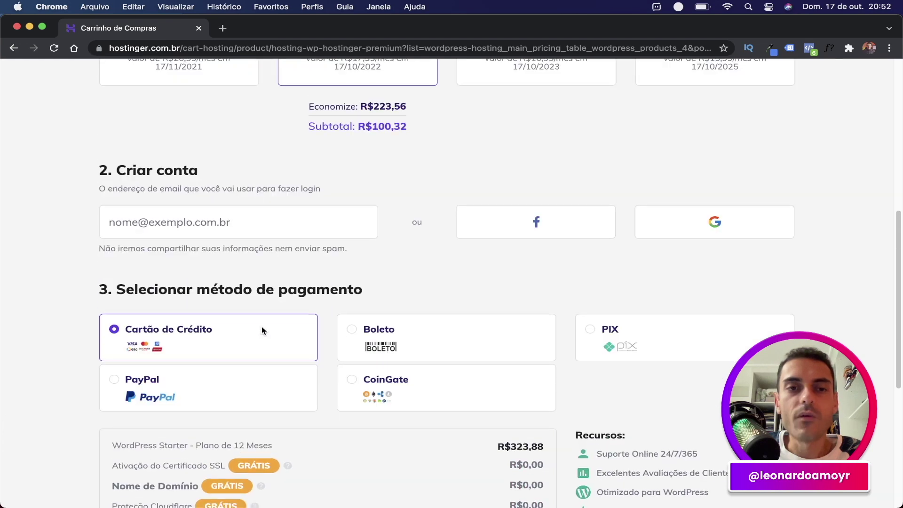
pyautogui.scroll(6, 263, 329)
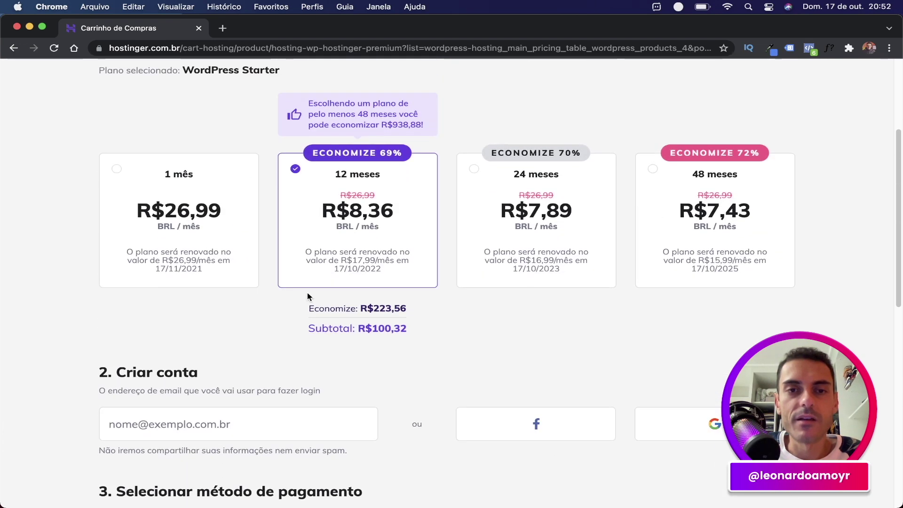
pyautogui.scroll(-2, 303, 216)
pyautogui.scroll(-1, 150, 308)
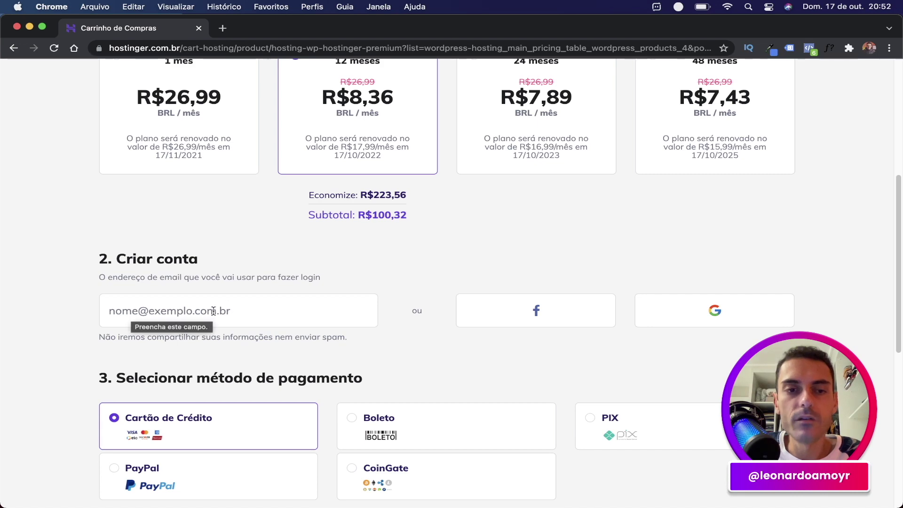
pyautogui.scroll(-2, 212, 315)
pyautogui.scroll(-3, 209, 321)
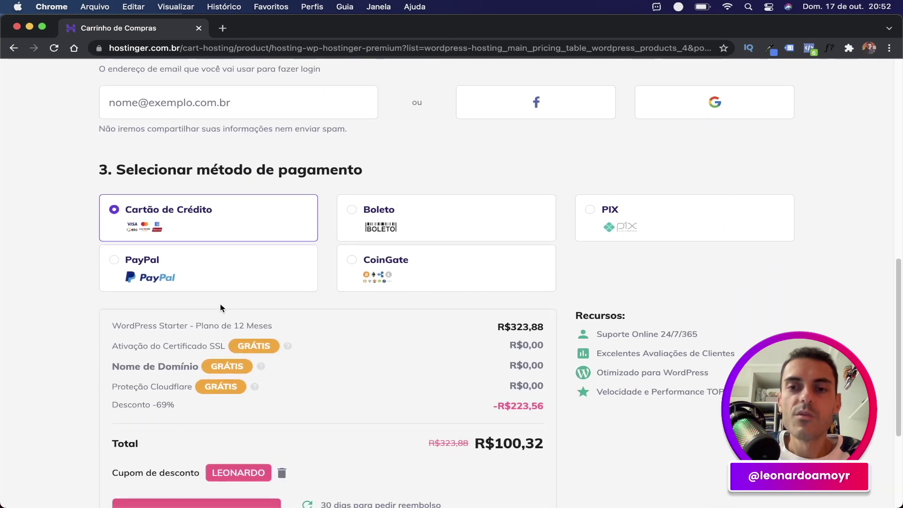
pyautogui.scroll(-4, 359, 287)
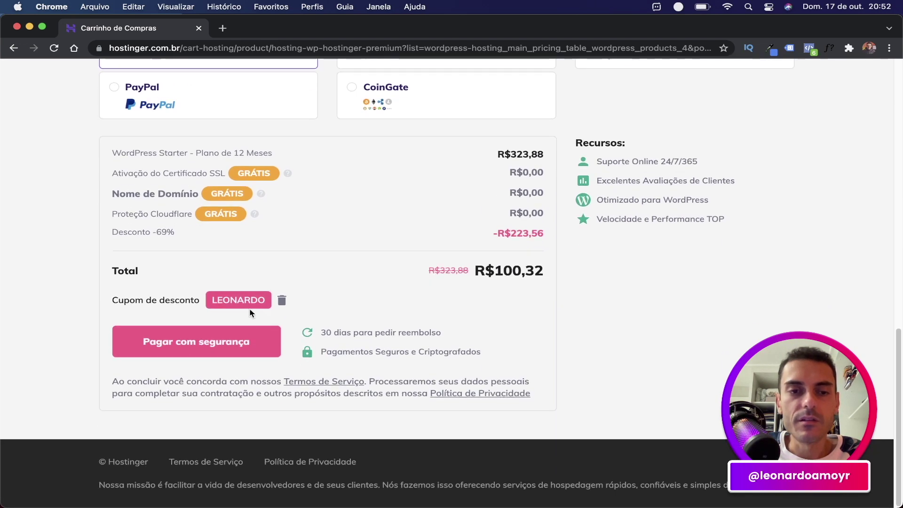
pyautogui.click(190, 353)
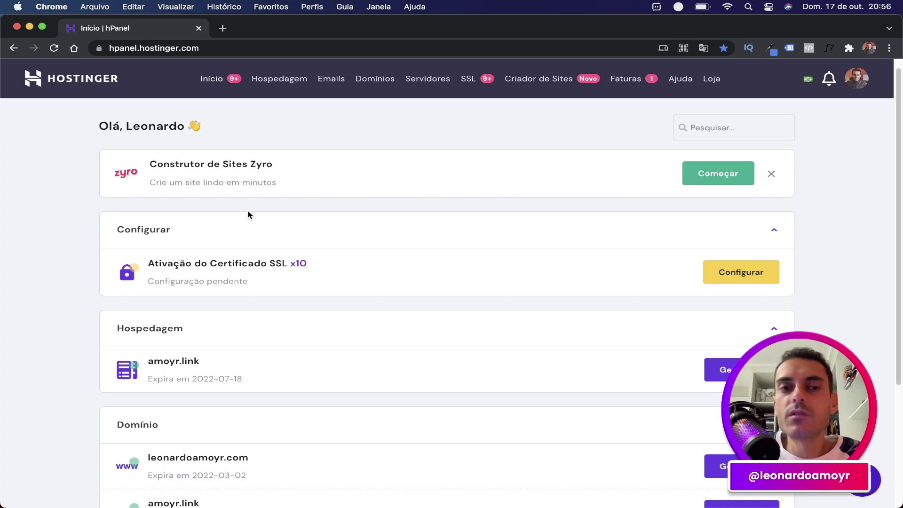
# - Look over the hPanel home page's hosting and domain lists, and open the add-site form for the WordPress Starter hosting plan
pyautogui.scroll(-3, 345, 324)
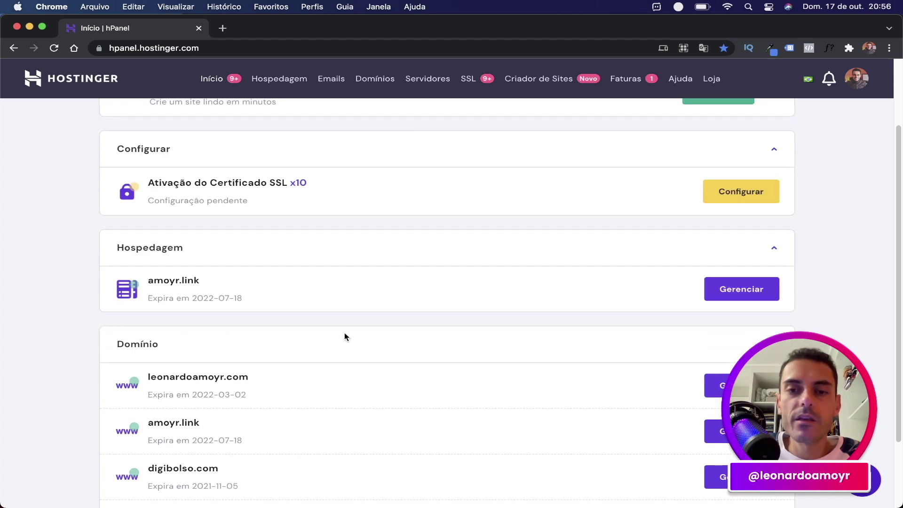
pyautogui.scroll(-2, 348, 349)
pyautogui.scroll(4, 351, 350)
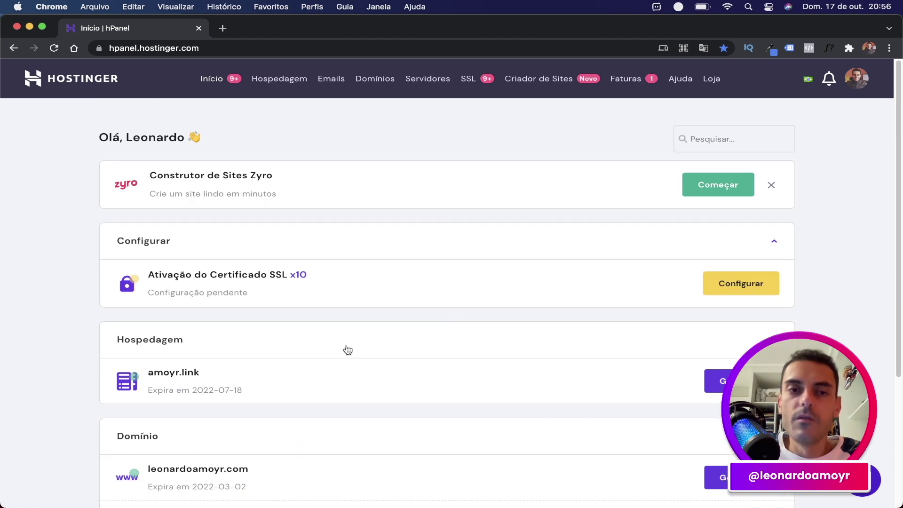
pyautogui.scroll(-5, 353, 351)
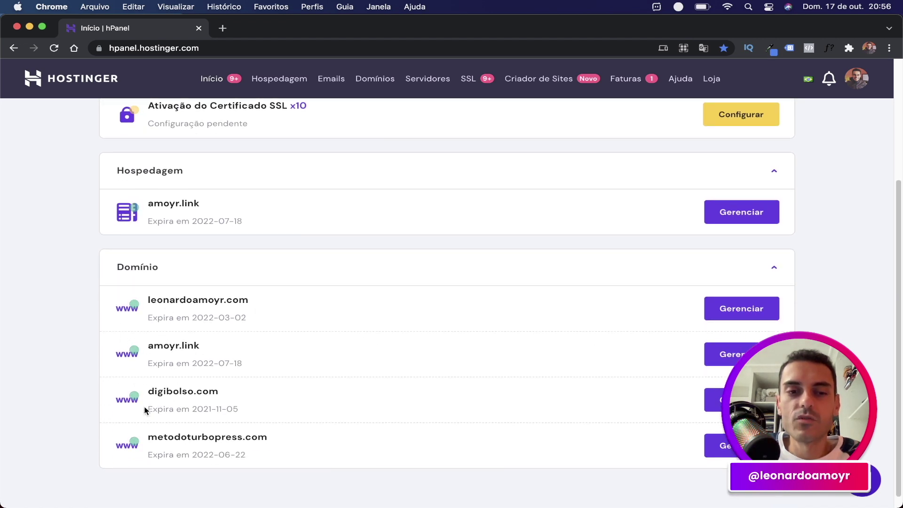
pyautogui.scroll(4, 259, 296)
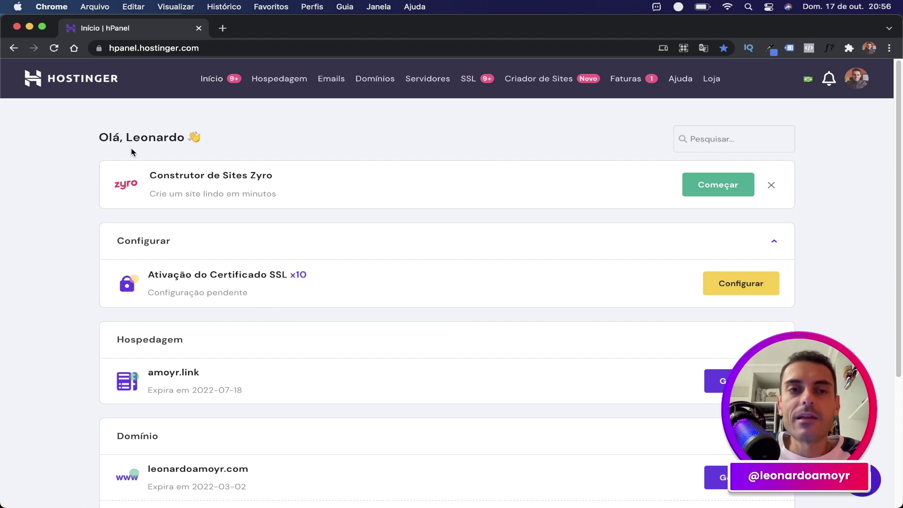
pyautogui.click(276, 82)
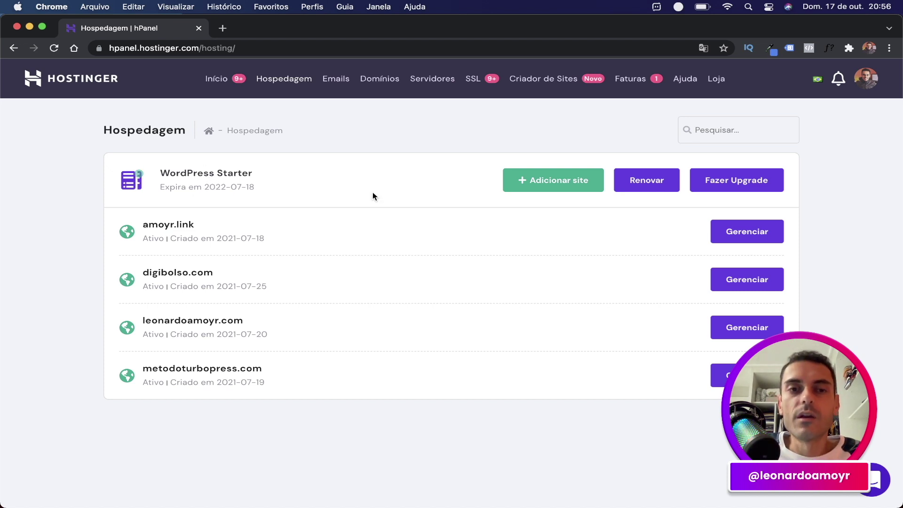
pyautogui.click(550, 182)
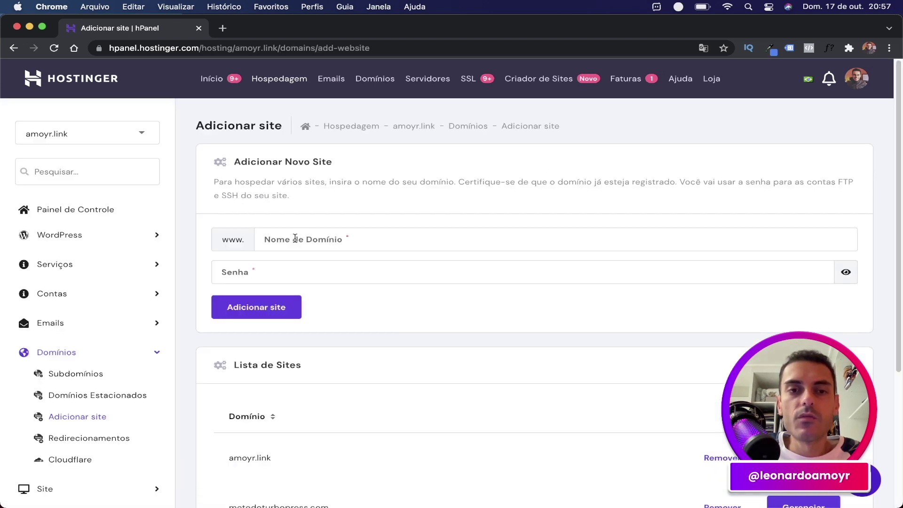
# - Add the site afiliadomania.com.br to the hosting plan, entering the site password
pyautogui.click(294, 240)
pyautogui.write('afiliadomania.com.br')
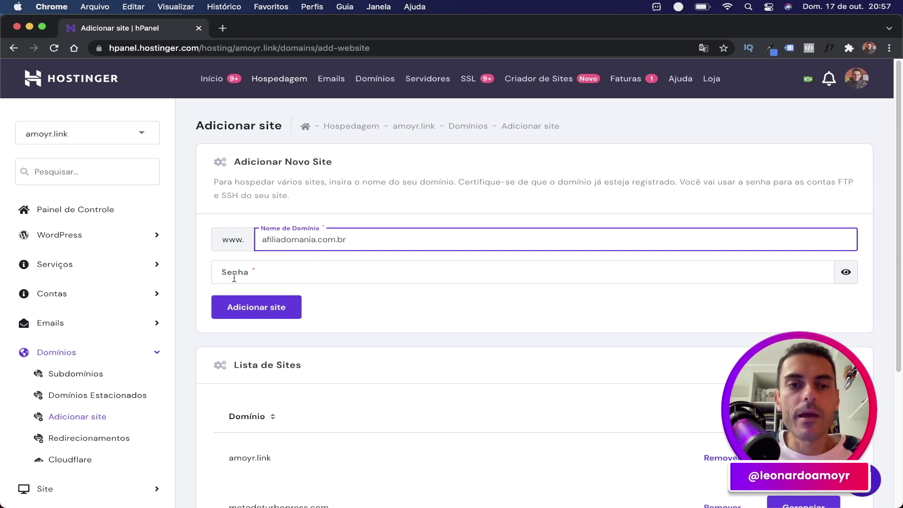
pyautogui.click(300, 274)
pyautogui.press('super+v')
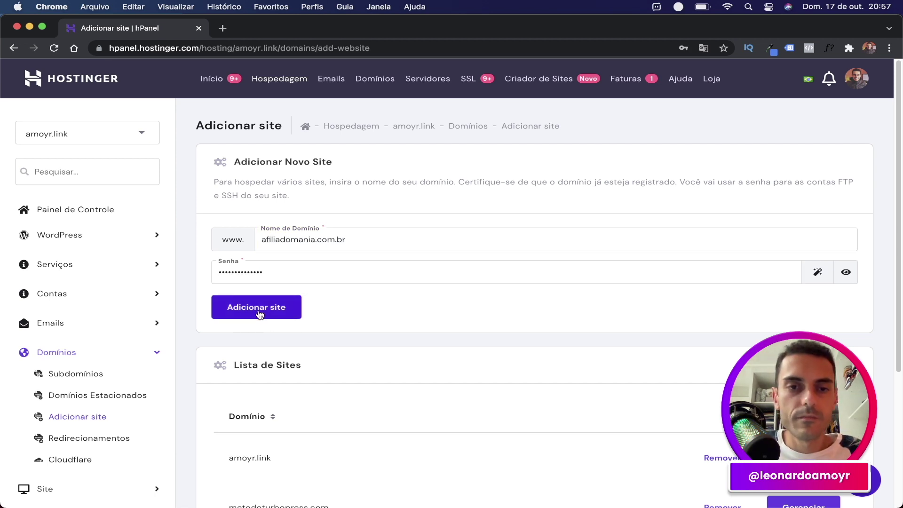
pyautogui.click(260, 315)
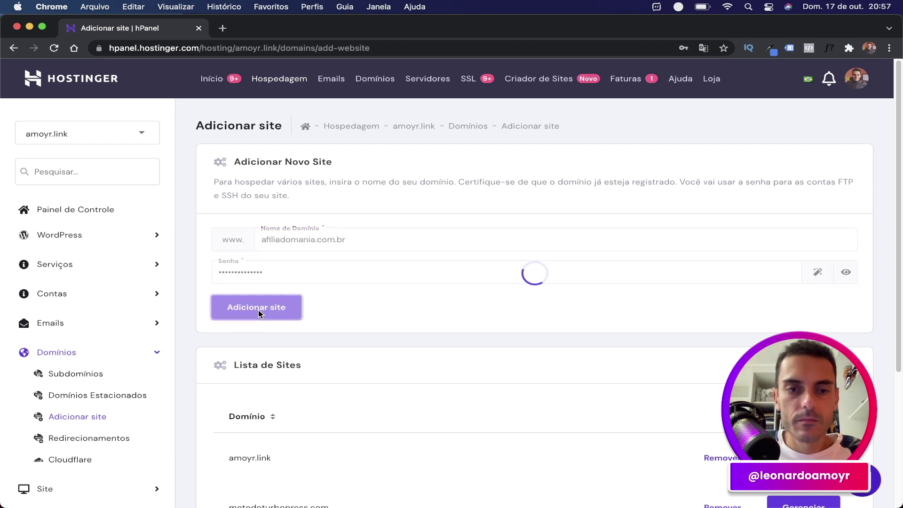
# - Open the hosting management page of afiliadomania.com.br and go to its WordPress control panel
pyautogui.scroll(-5, 260, 315)
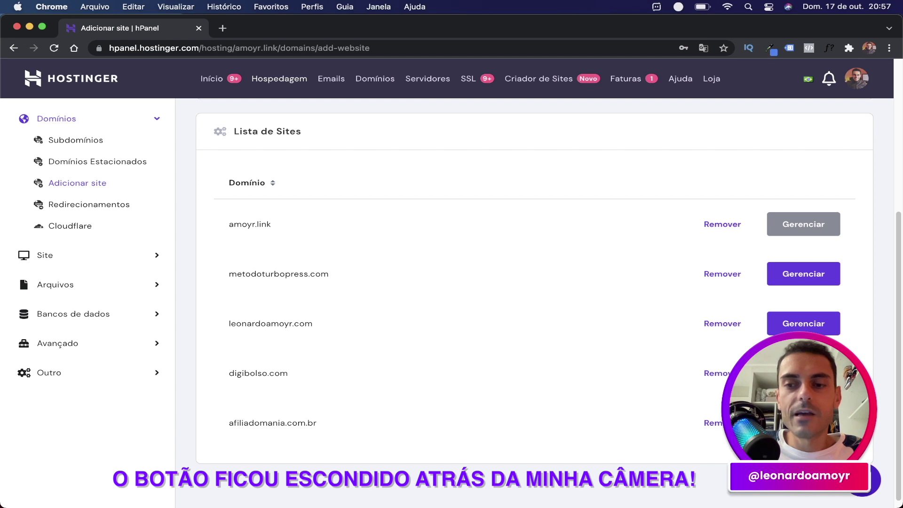
pyautogui.click(803, 423)
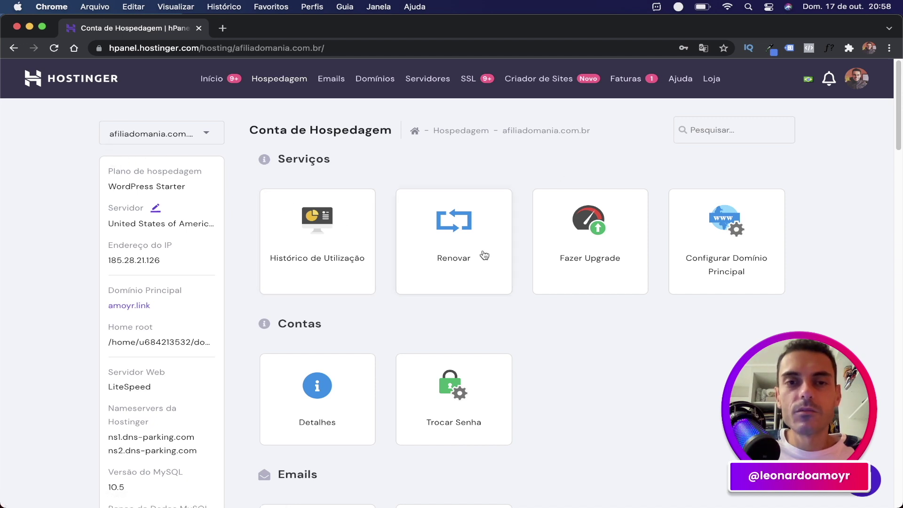
pyautogui.scroll(-15, 407, 262)
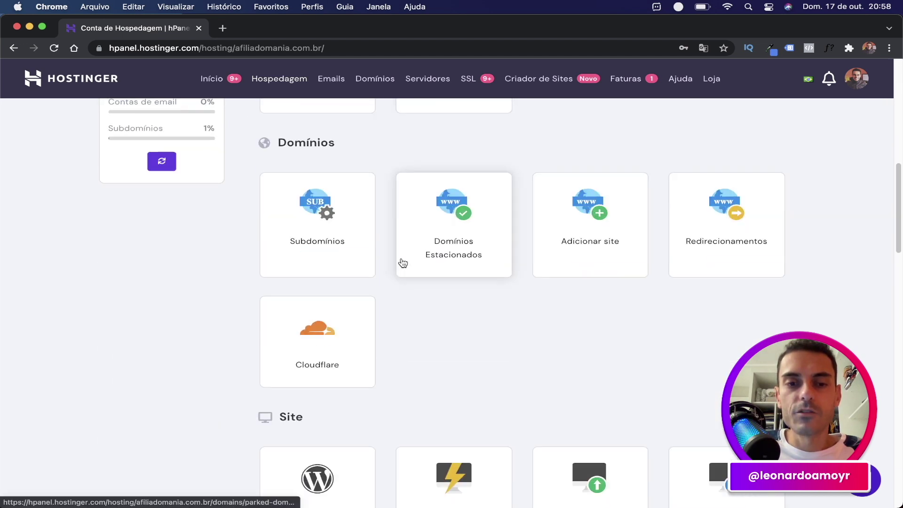
pyautogui.scroll(-3, 401, 261)
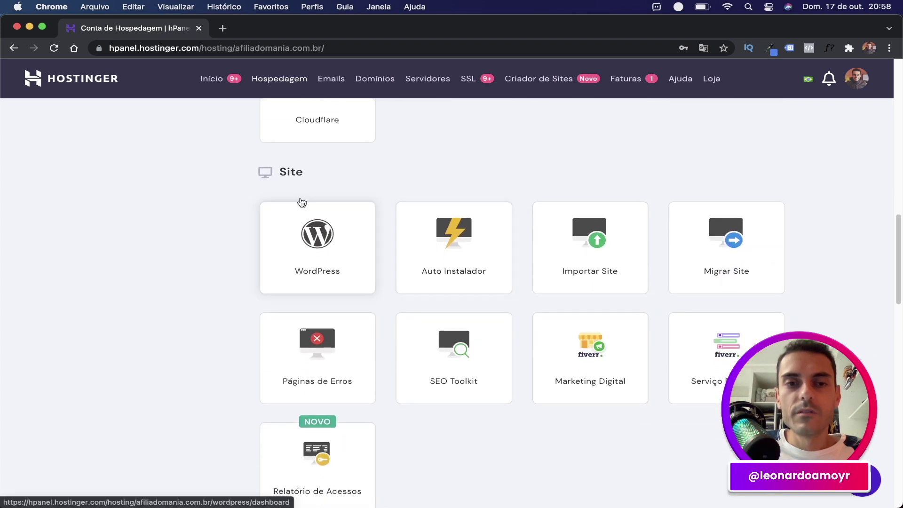
pyautogui.click(316, 243)
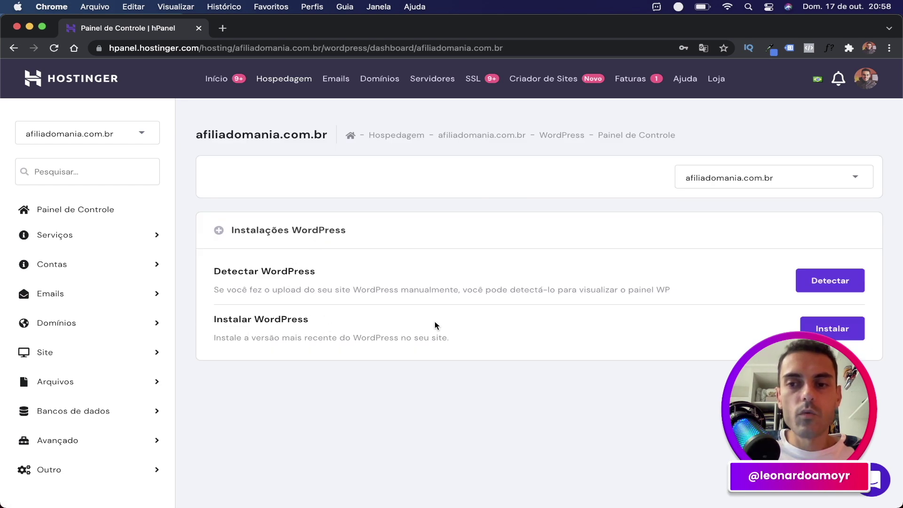
pyautogui.click(832, 328)
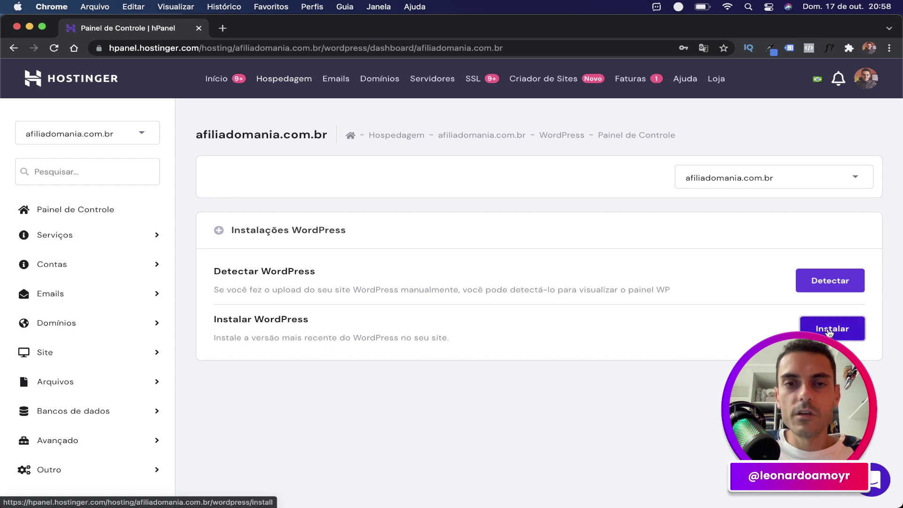
pyautogui.click(284, 197)
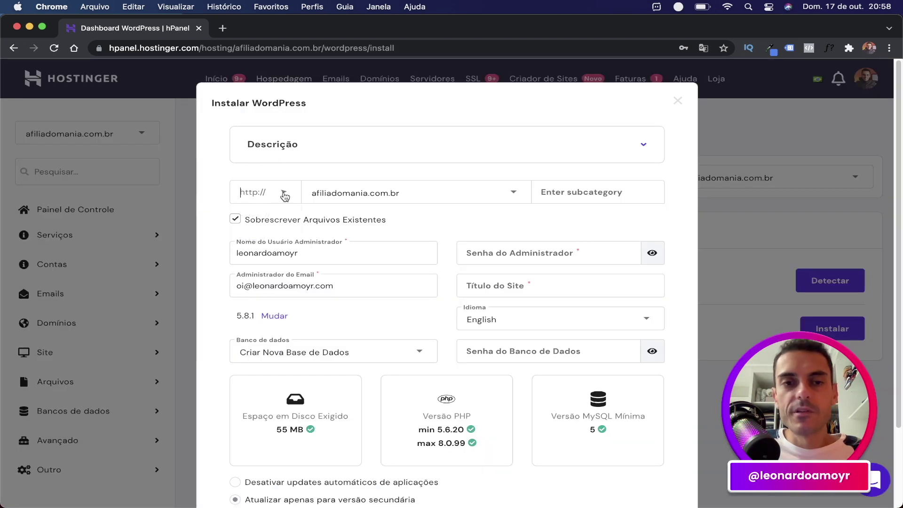
pyautogui.click(256, 217)
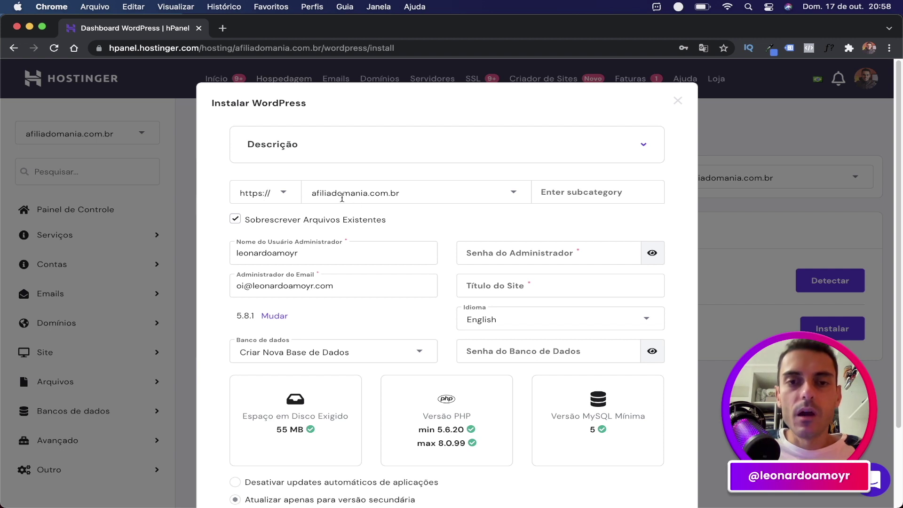
pyautogui.click(550, 190)
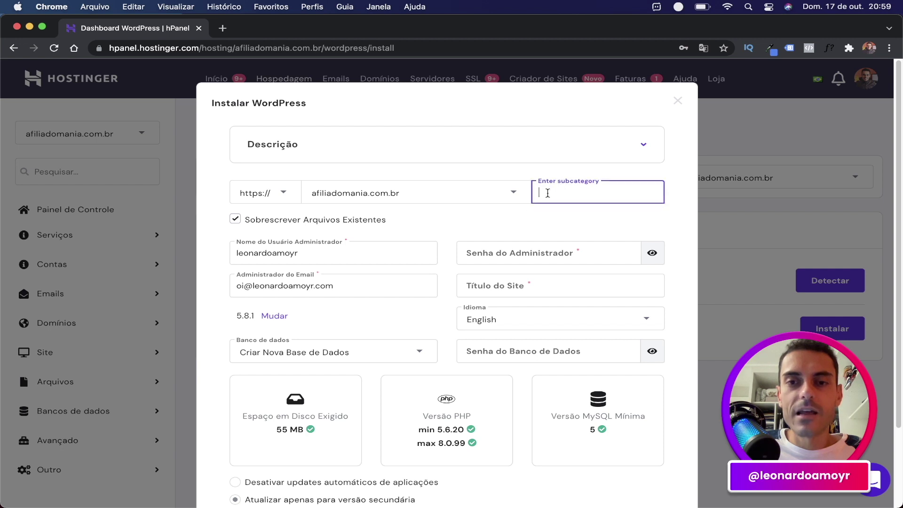
pyautogui.scroll(-2, 267, 215)
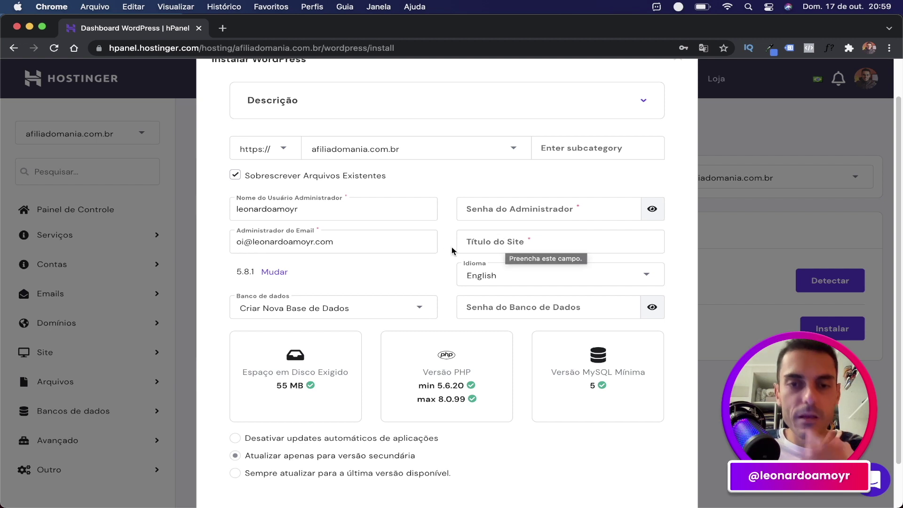
# - Set the WordPress language to Portuguese (Brazil) and the site title to Afiliado Mania, and enter the administrator username, administrator password and database password
pyautogui.scroll(-2, 494, 273)
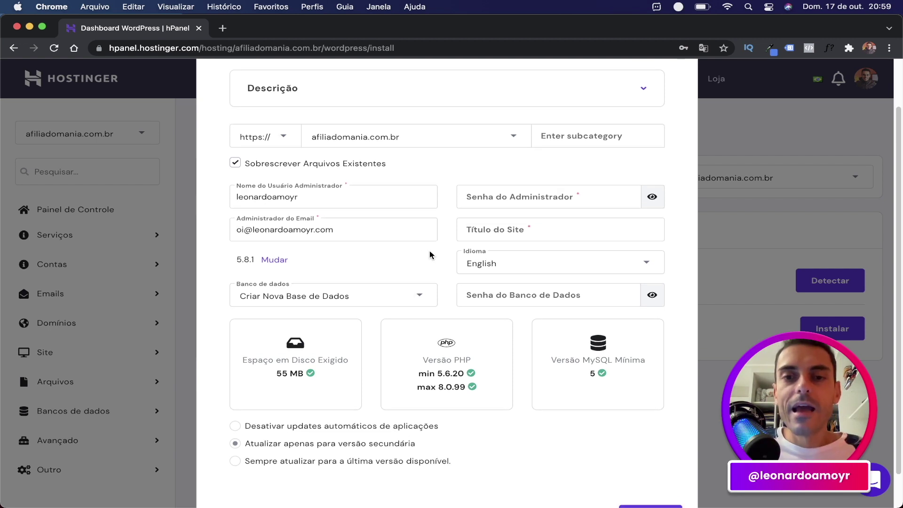
pyautogui.click(488, 250)
pyautogui.scroll(-10, 520, 285)
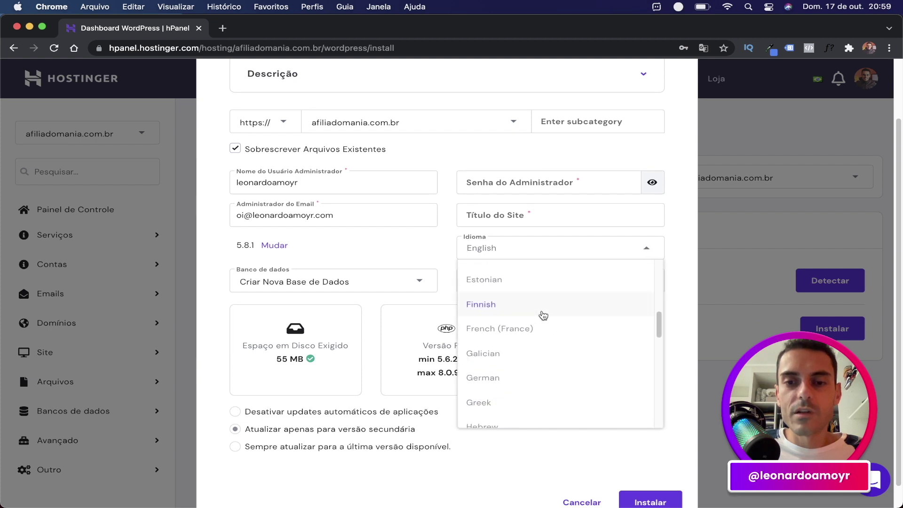
pyautogui.click(528, 323)
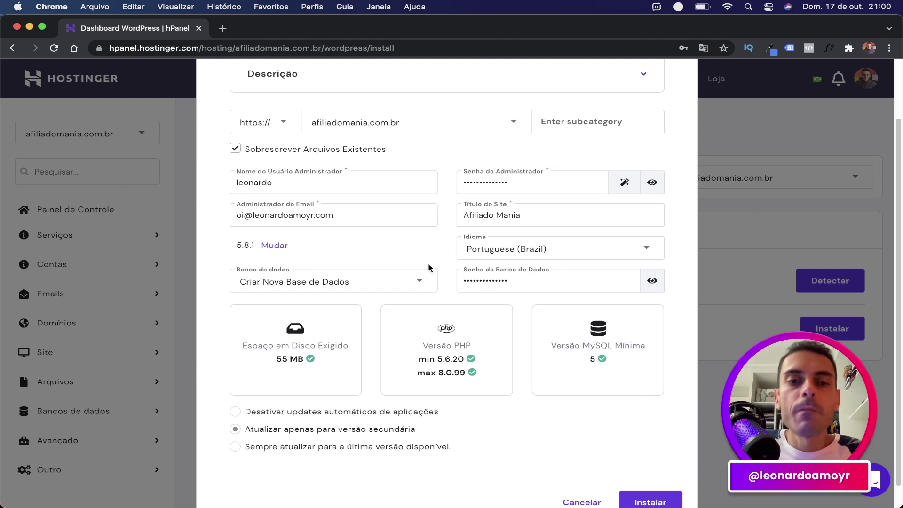
# - Check the completed installation form, keeping the new database and minor-version-only updates, and install WordPress
pyautogui.scroll(-1, 428, 268)
pyautogui.scroll(-3, 448, 269)
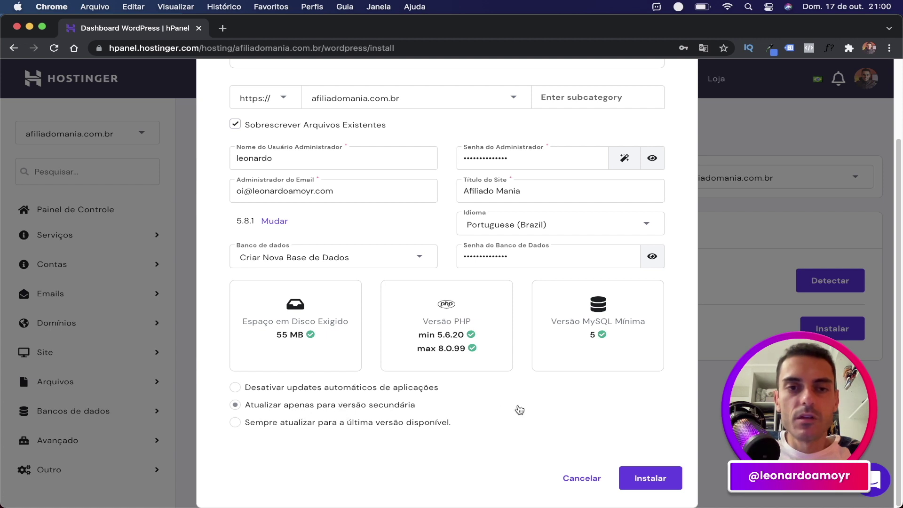
pyautogui.scroll(1, 521, 411)
pyautogui.scroll(-1, 525, 409)
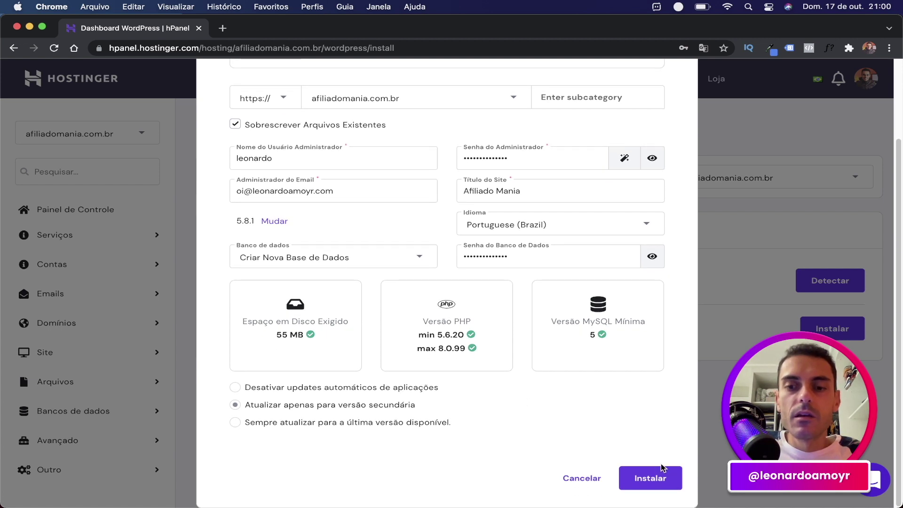
pyautogui.click(648, 483)
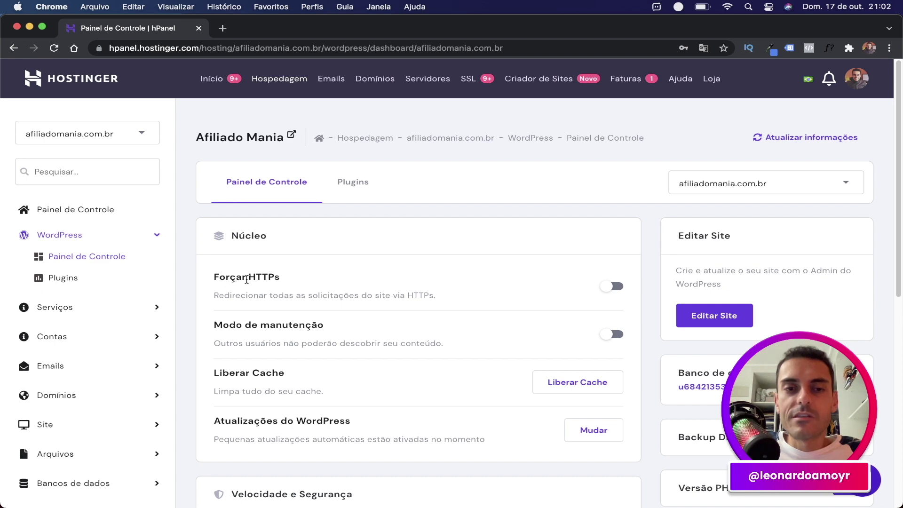
# - Try to force HTTPS for the site and install the SSL certificate on afiliadomania.com.br
pyautogui.click(607, 291)
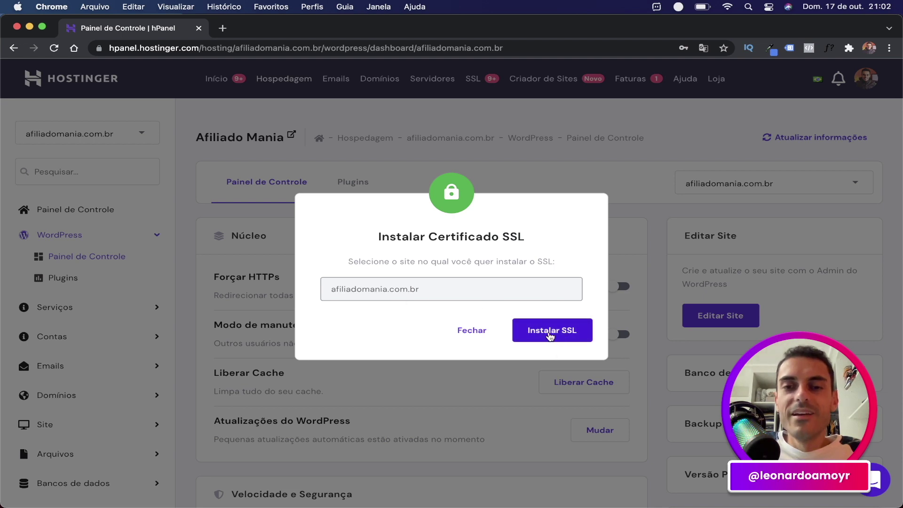
pyautogui.click(550, 339)
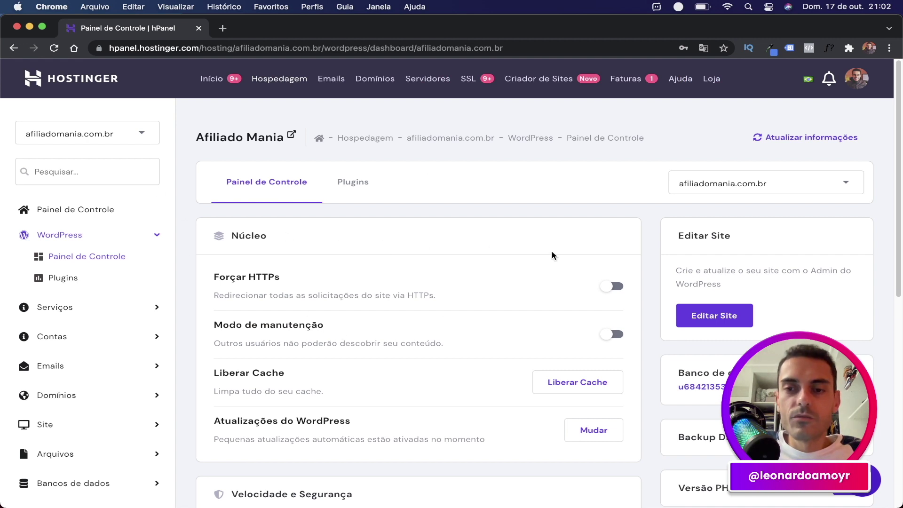
# - Open the site's WordPress admin from hPanel, dismiss the translation offer, and skip the AIOSEO setup wizard to reach the dashboard
pyautogui.click(715, 317)
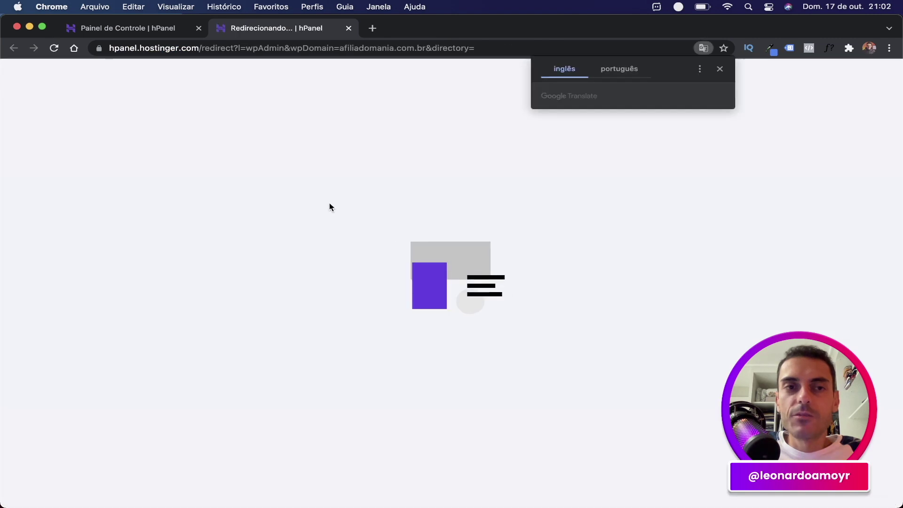
pyautogui.click(719, 68)
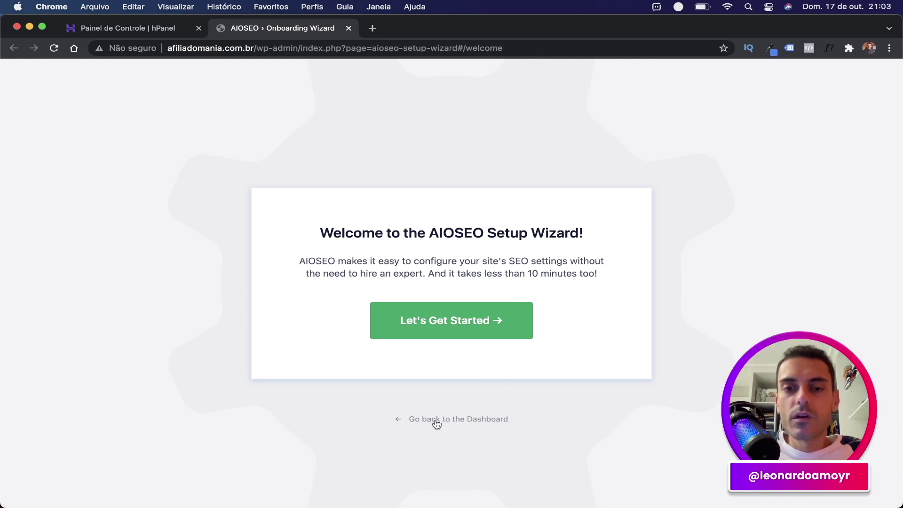
pyautogui.click(457, 422)
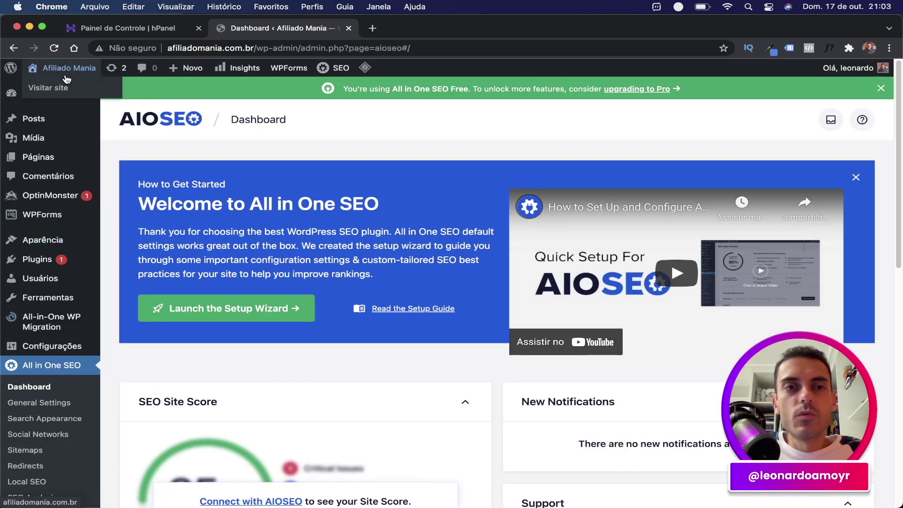
# - View the live Afiliado Mania site in a new tab, close it, and look over the WordPress admin menu
pyautogui.click(41, 89)
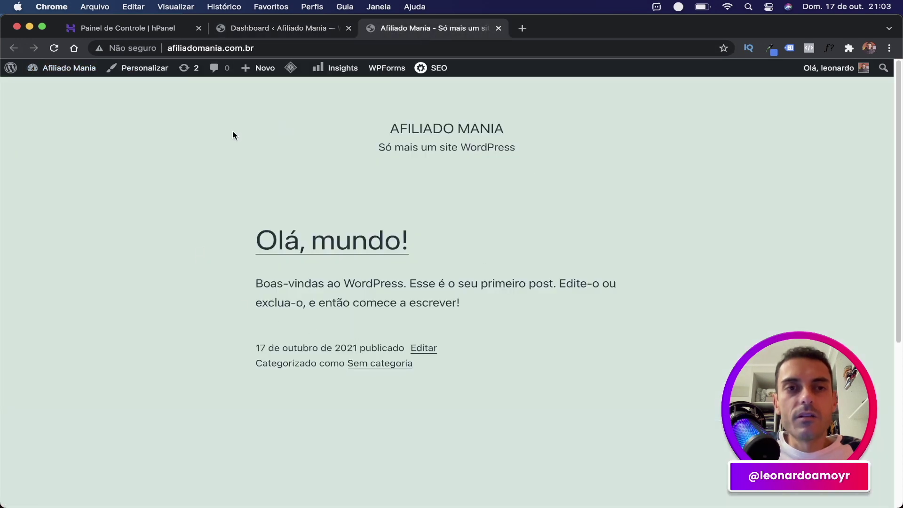
pyautogui.click(499, 27)
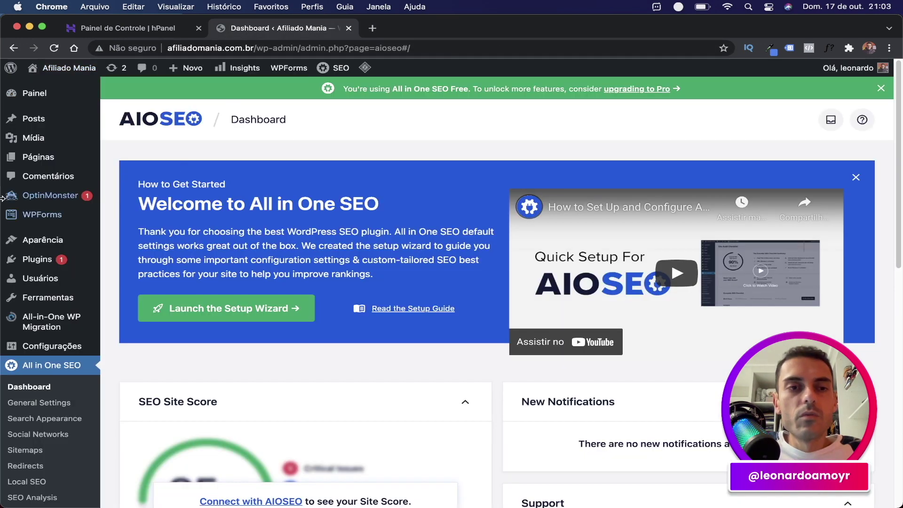
pyautogui.moveTo(86, 327)
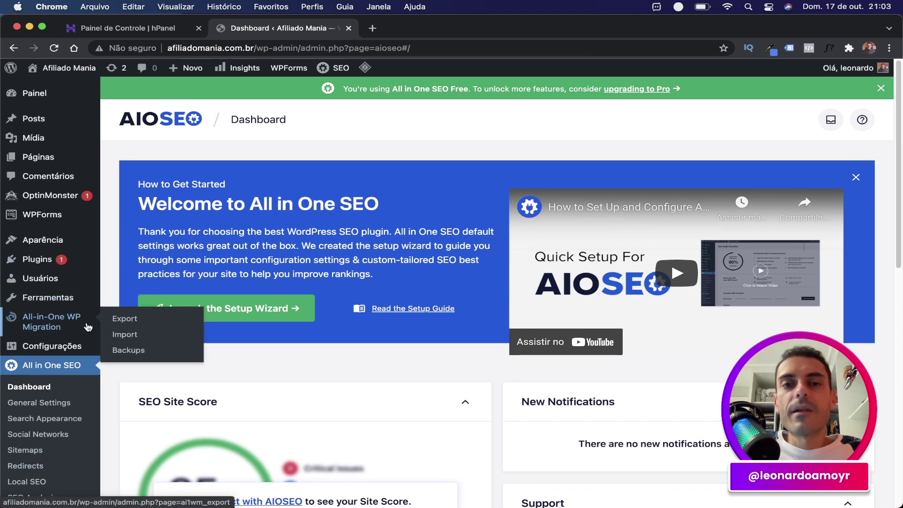